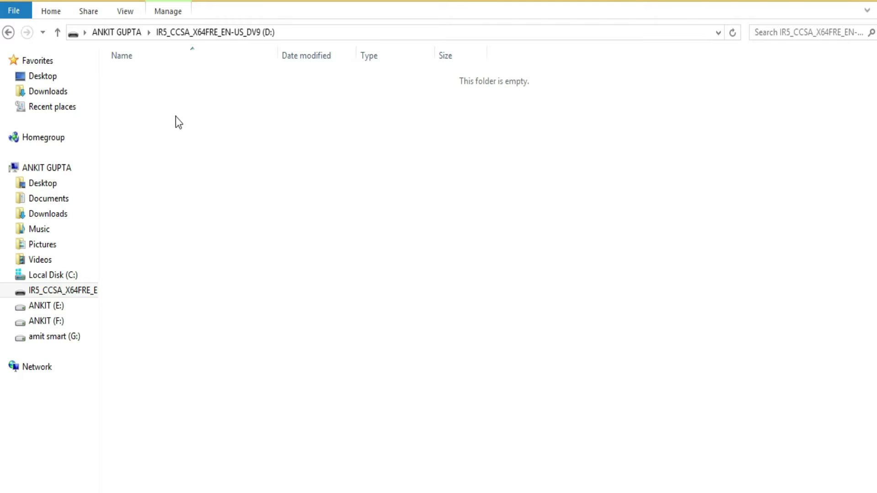
# Step: Return to the computer's drive overview and check the installed memory on Task Manager's performance page
pyautogui.click(9, 32)
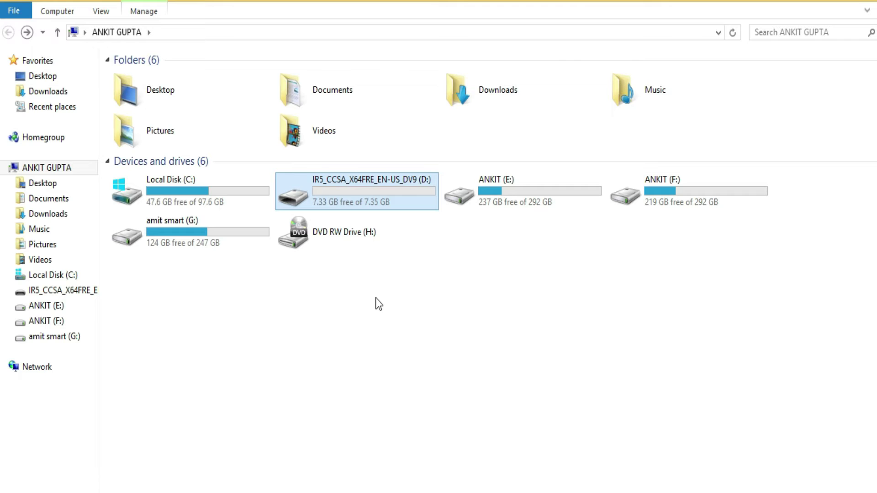
pyautogui.rightClick(471, 492)
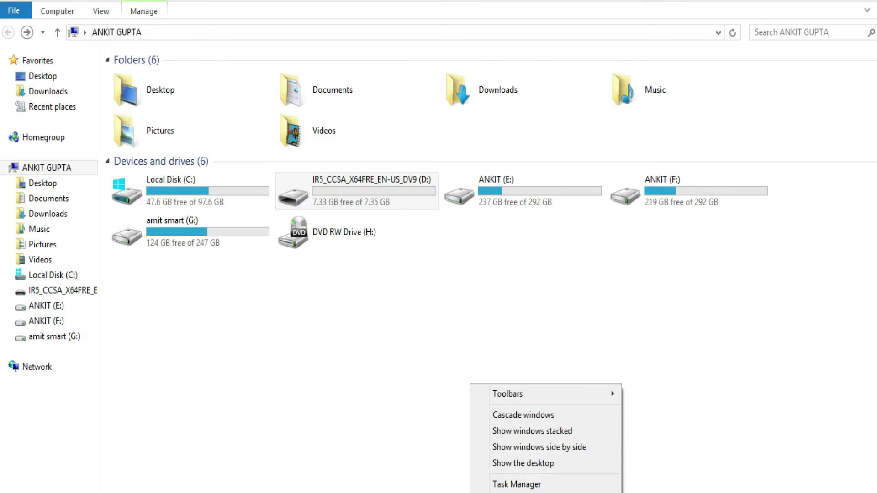
pyautogui.click(517, 484)
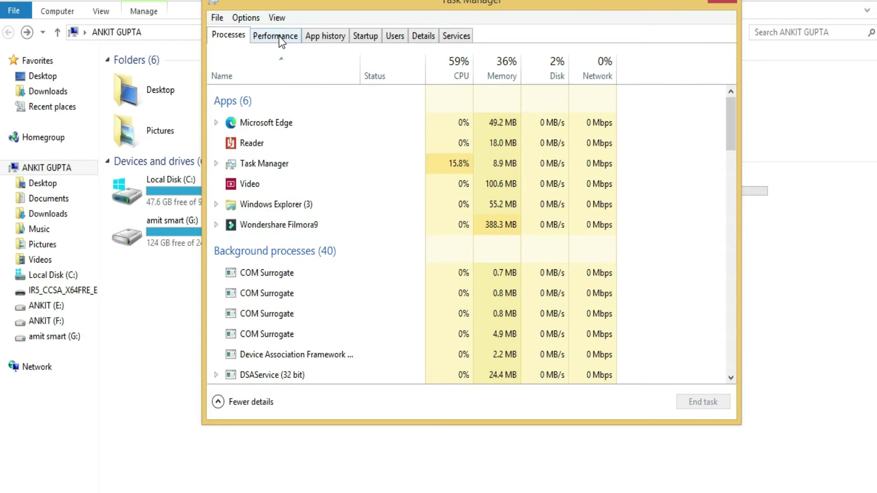
pyautogui.click(275, 36)
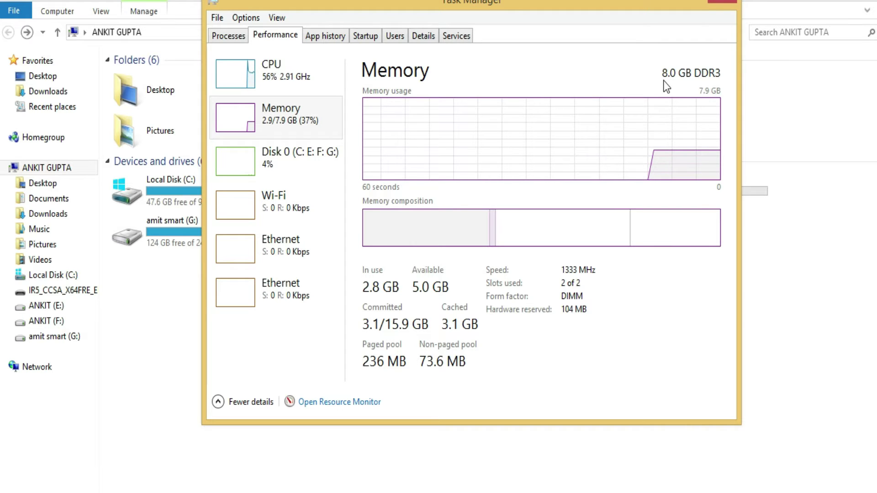
pyautogui.click(681, 4)
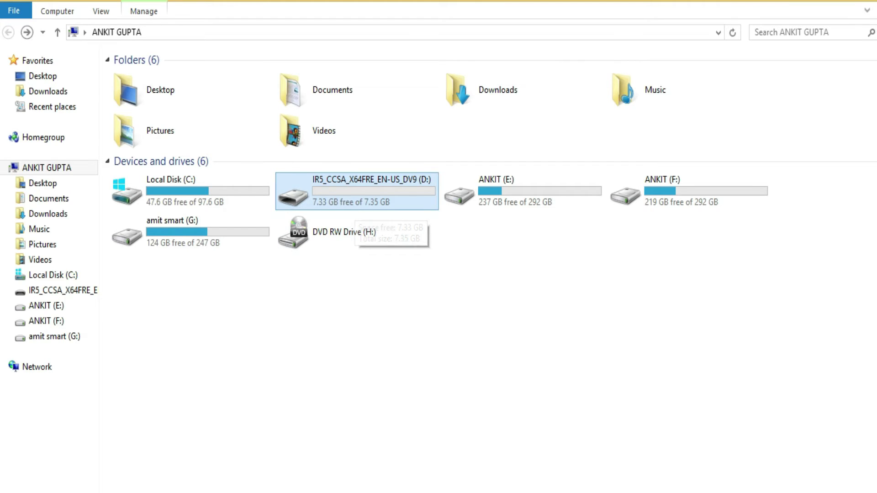
# Step: Switch back to Task Manager, inspect the memory graph in its compact summary view, and close the window
pyautogui.hotkey('alt', 'Tab')
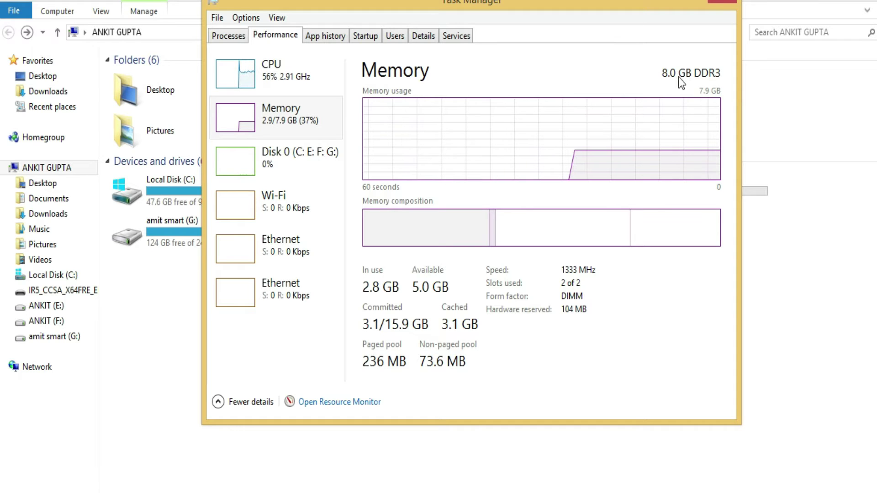
pyautogui.doubleClick(655, 68)
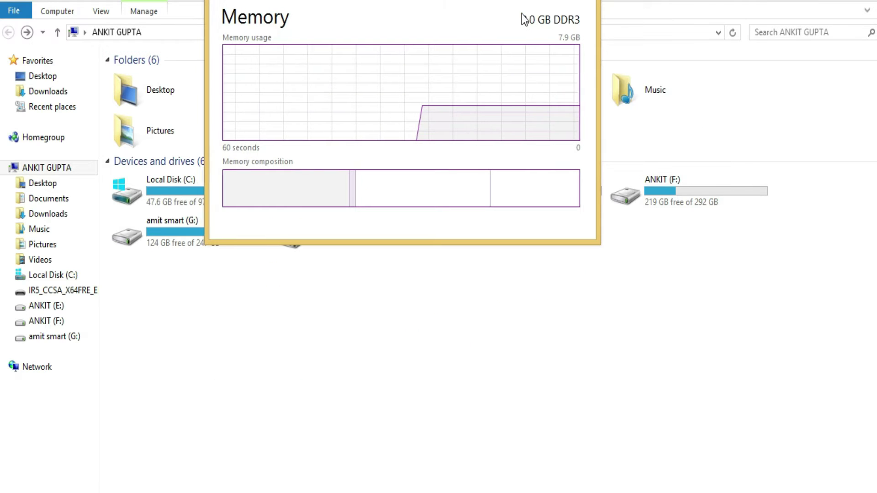
pyautogui.moveTo(516, 11); pyautogui.dragTo(589, 99)
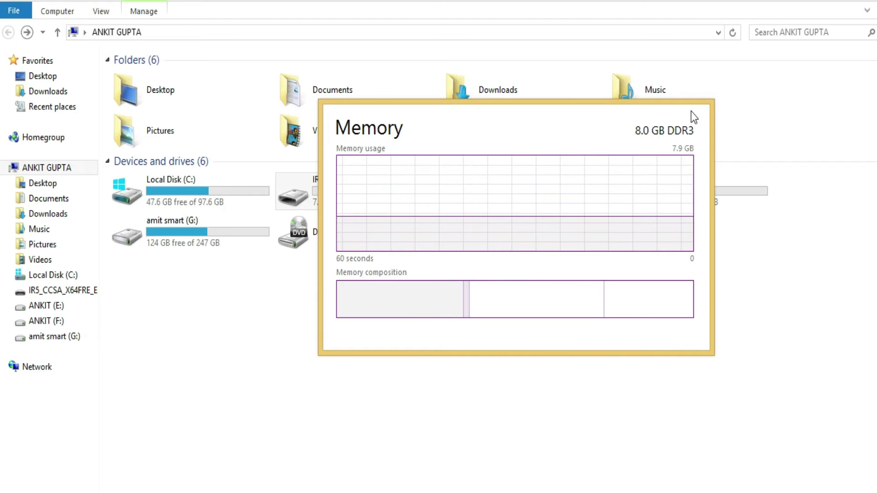
pyautogui.rightClick(236, 484)
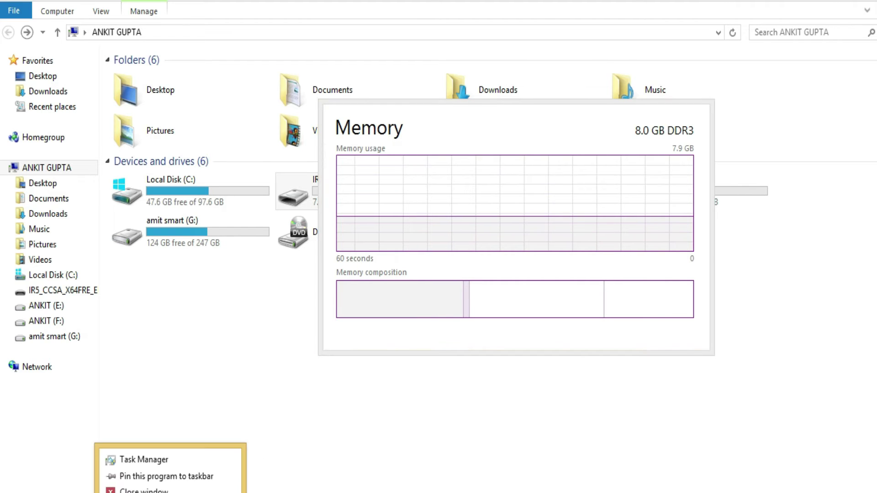
pyautogui.click(172, 489)
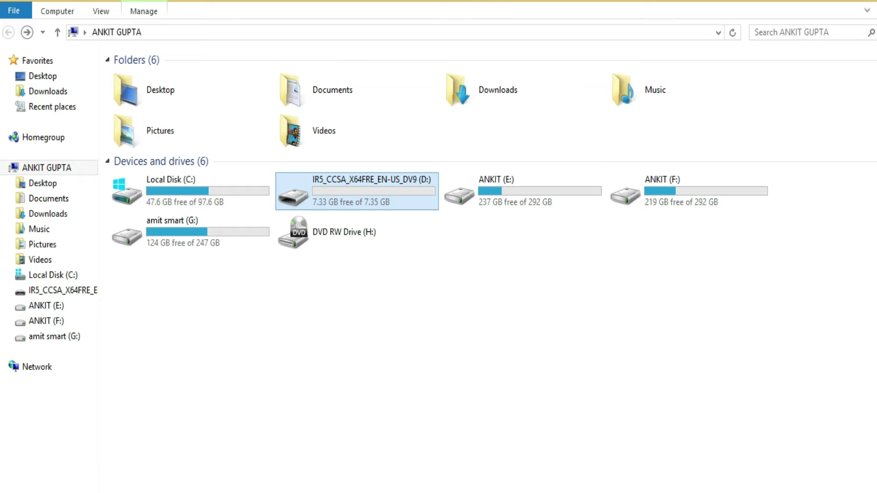
# Step: Show the ReadyBoost settings in the properties of removable drive D:
pyautogui.click(197, 397)
pyautogui.click(350, 193)
pyautogui.doubleClick(349, 193)
pyautogui.rightClick(350, 192)
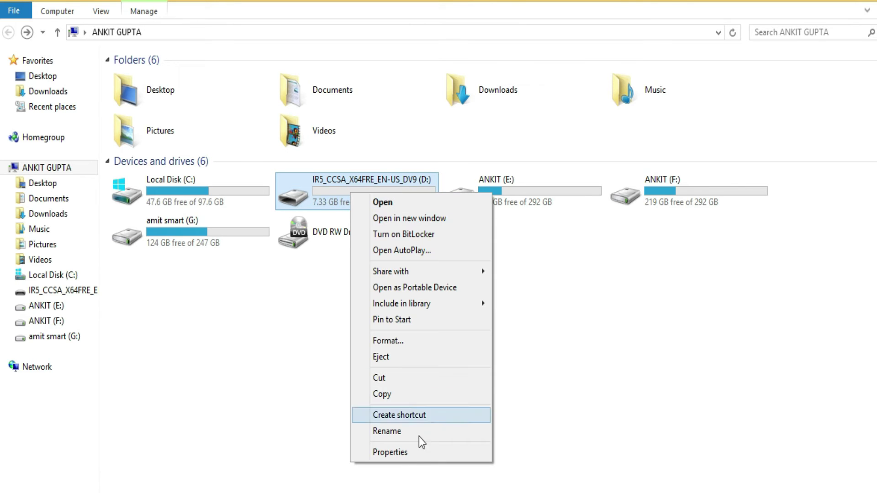
pyautogui.click(404, 452)
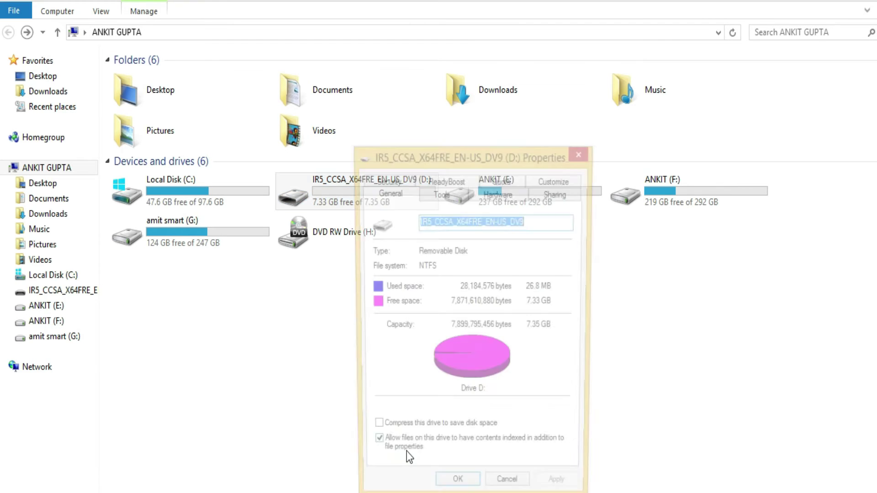
pyautogui.moveTo(445, 158); pyautogui.dragTo(417, 109)
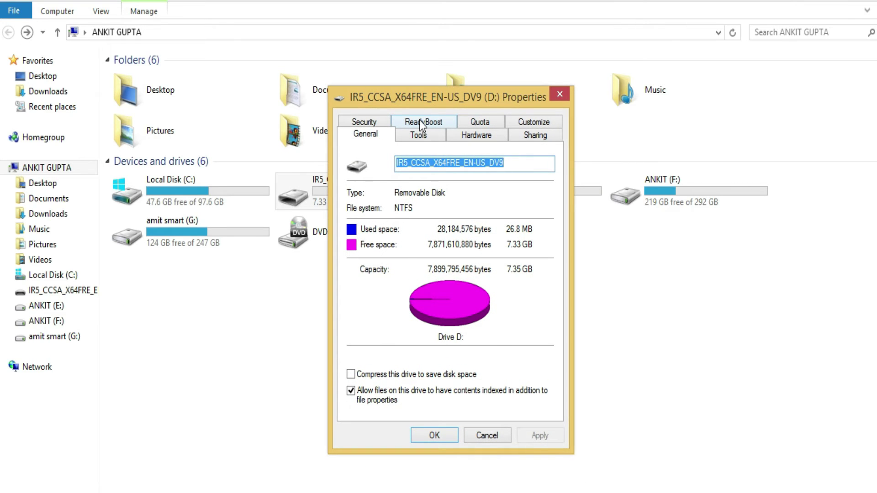
pyautogui.click(419, 121)
pyautogui.moveTo(361, 98); pyautogui.dragTo(354, 73)
pyautogui.click(348, 130)
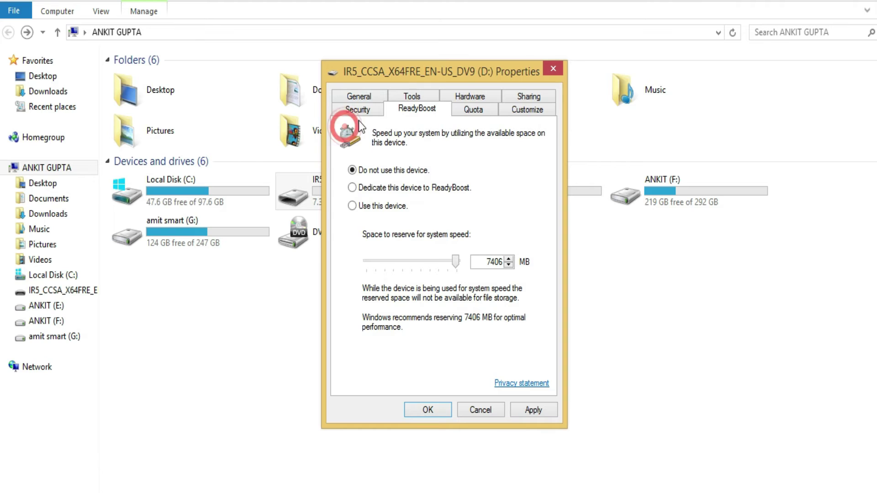
# Step: Dedicate drive D: to ReadyBoost, then apply the setting and close its properties
pyautogui.click(352, 187)
pyautogui.moveTo(473, 75); pyautogui.dragTo(689, 48)
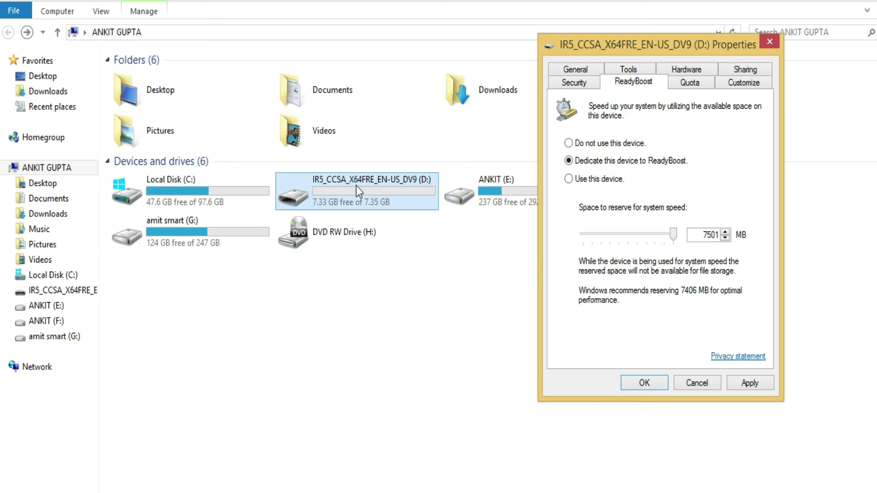
pyautogui.click(747, 380)
pyautogui.click(643, 384)
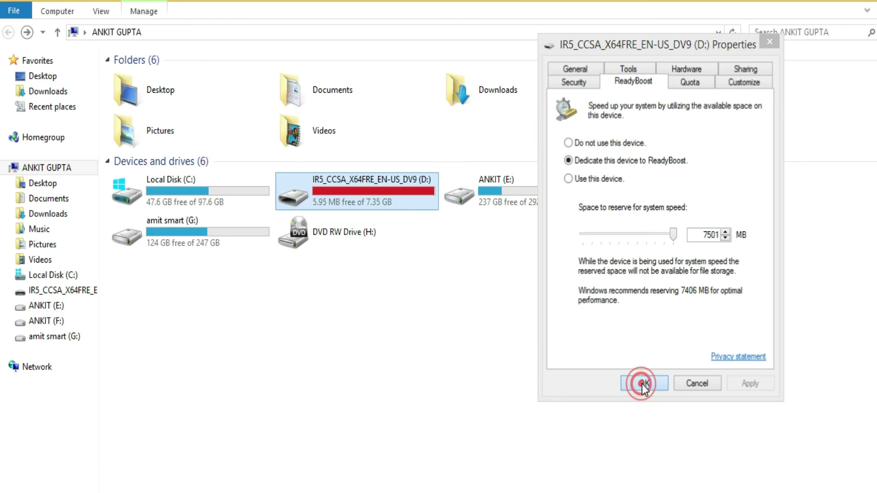
pyautogui.click(490, 333)
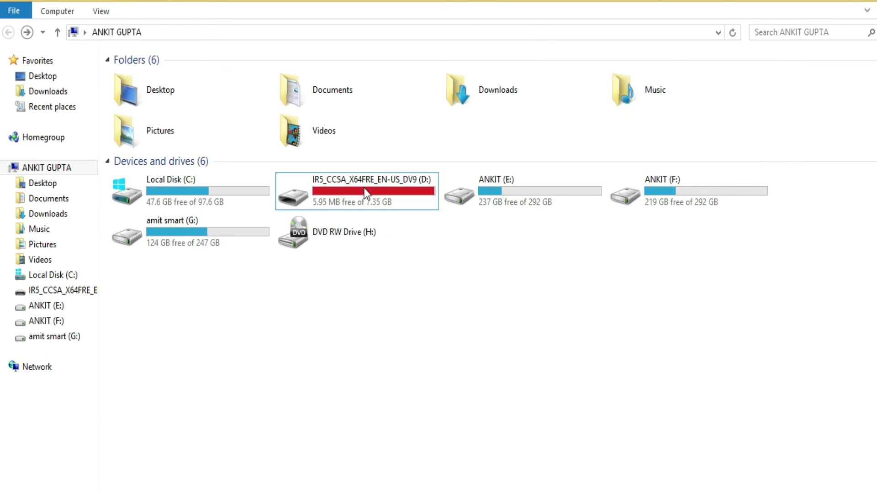
# Step: Reopen drive D:'s ReadyBoost settings, reserve 5815 MB with the "Use this device" option, and apply the change
pyautogui.moveTo(360, 187)
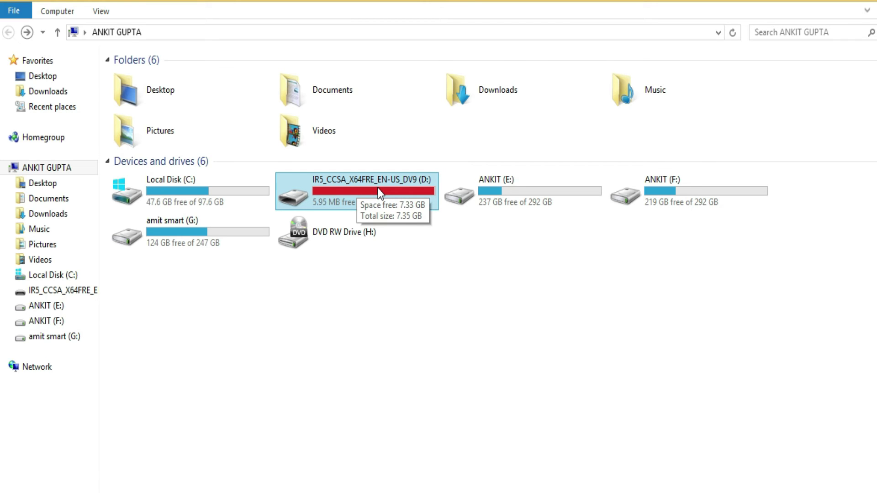
pyautogui.rightClick(377, 187)
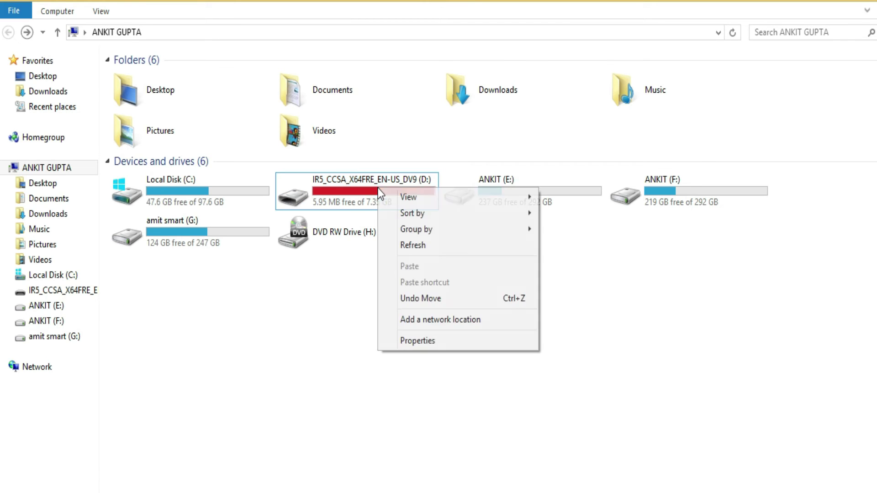
pyautogui.click(447, 341)
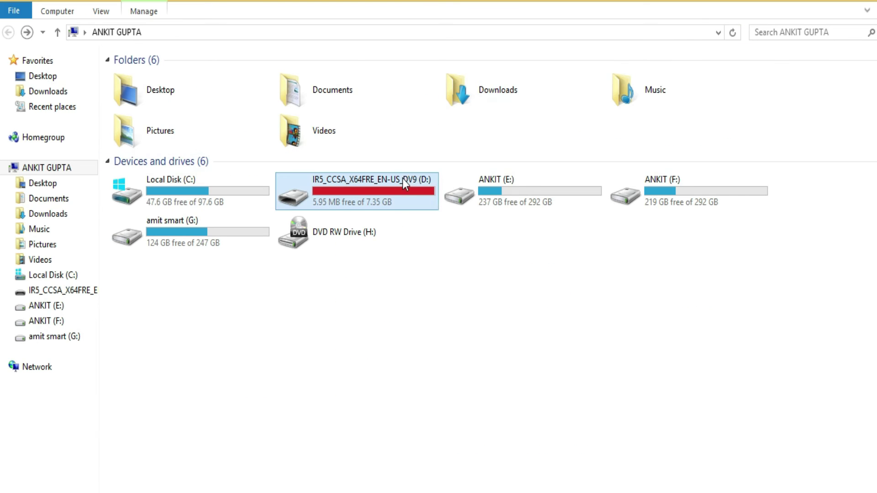
pyautogui.rightClick(402, 179)
pyautogui.click(459, 437)
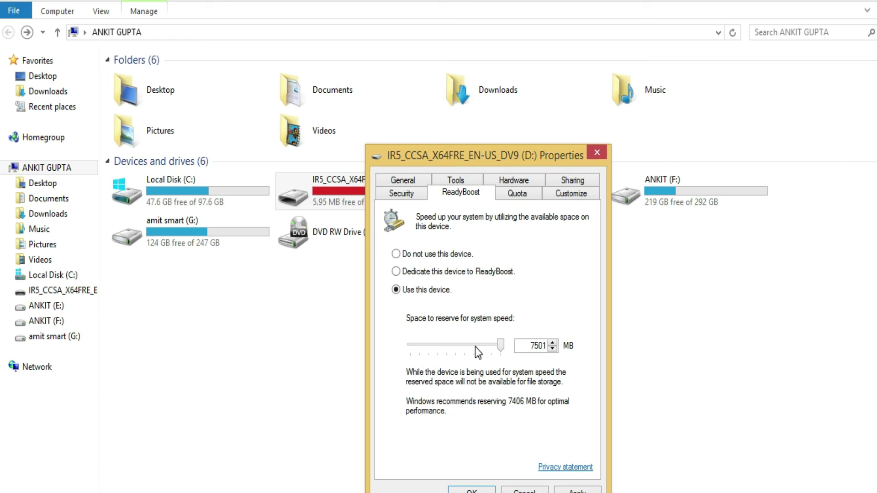
pyautogui.moveTo(499, 350); pyautogui.dragTo(458, 348)
pyautogui.moveTo(457, 348); pyautogui.dragTo(481, 356)
pyautogui.click(578, 490)
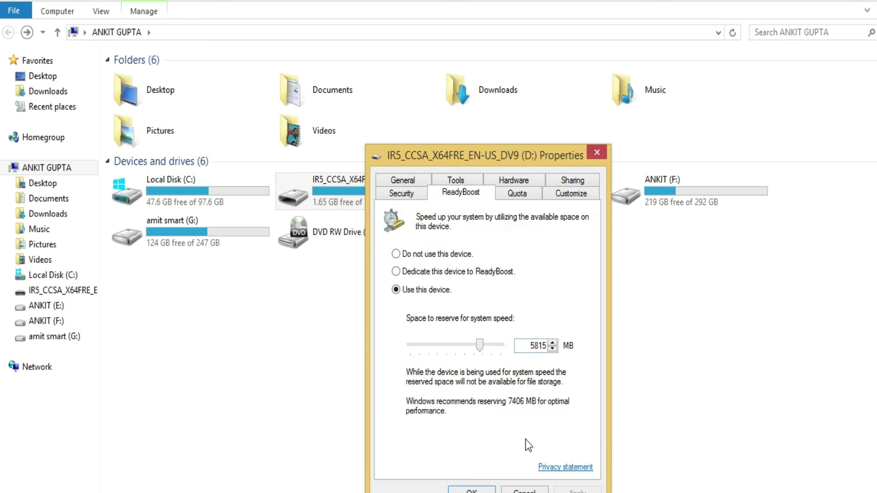
pyautogui.click(471, 490)
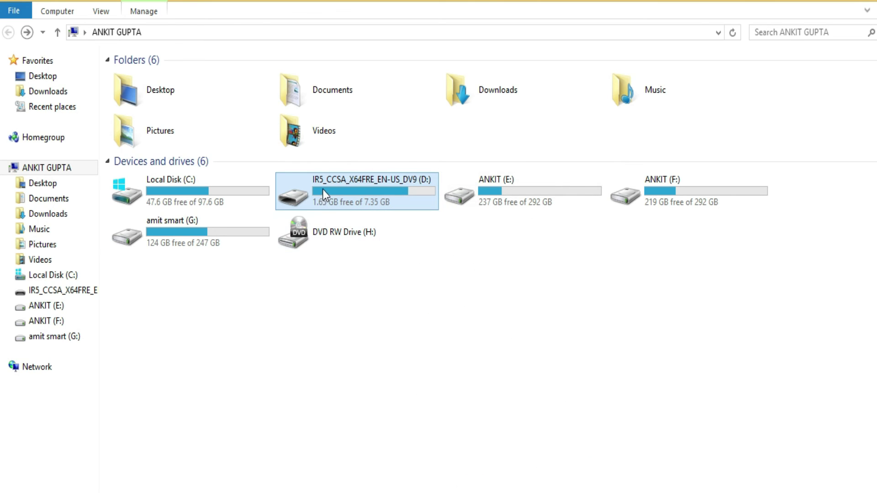
pyautogui.moveTo(324, 197)
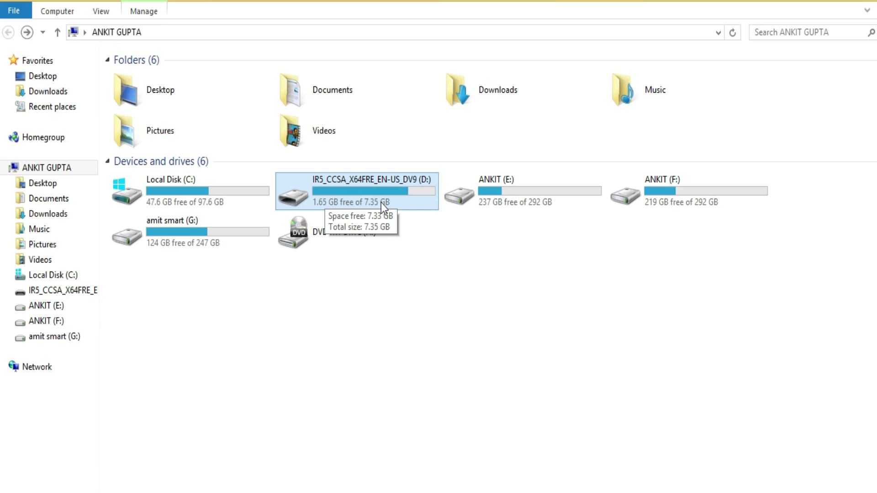
pyautogui.click(392, 321)
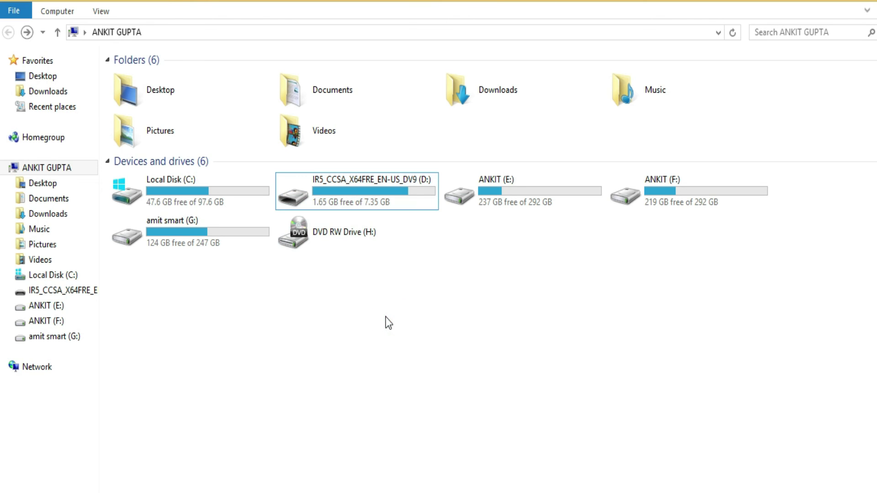
# Step: Clear the file window off the desktop and reopen Task Manager to examine memory performance with ReadyBoost enabled
pyautogui.click(845, 1)
pyautogui.rightClick(483, 492)
pyautogui.press('r')
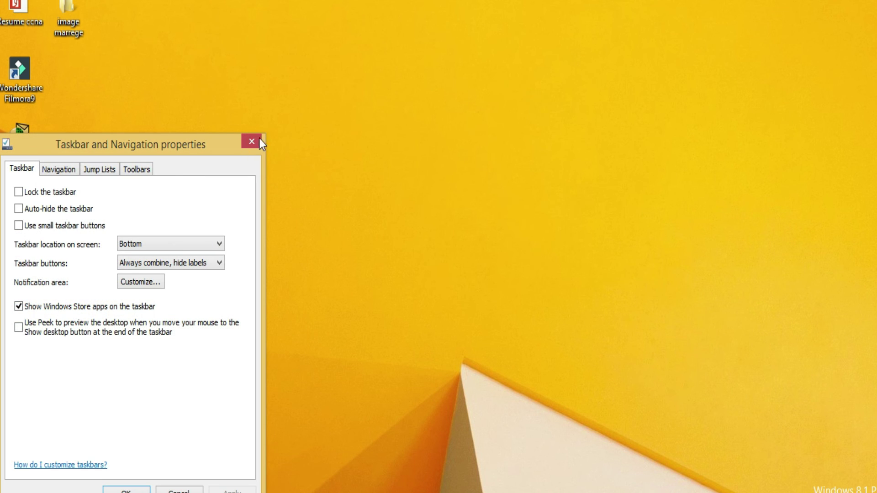
pyautogui.click(260, 139)
pyautogui.rightClick(478, 492)
pyautogui.click(507, 482)
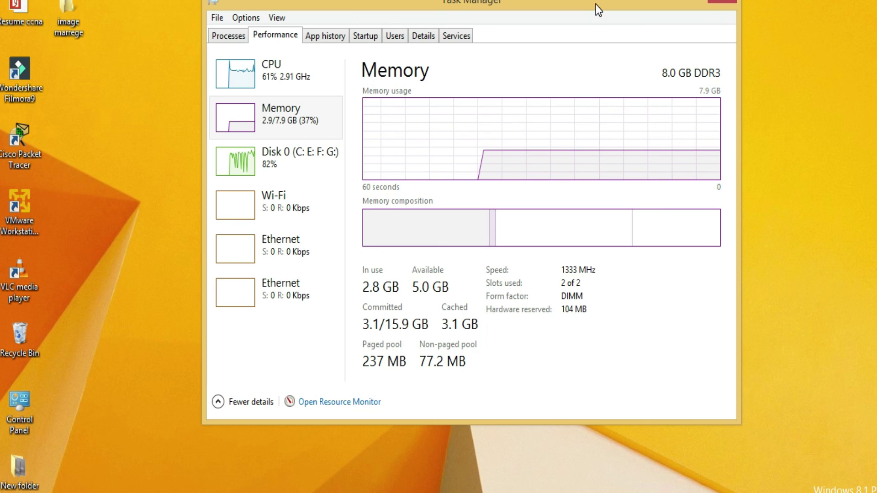
pyautogui.moveTo(596, 4); pyautogui.dragTo(576, 29)
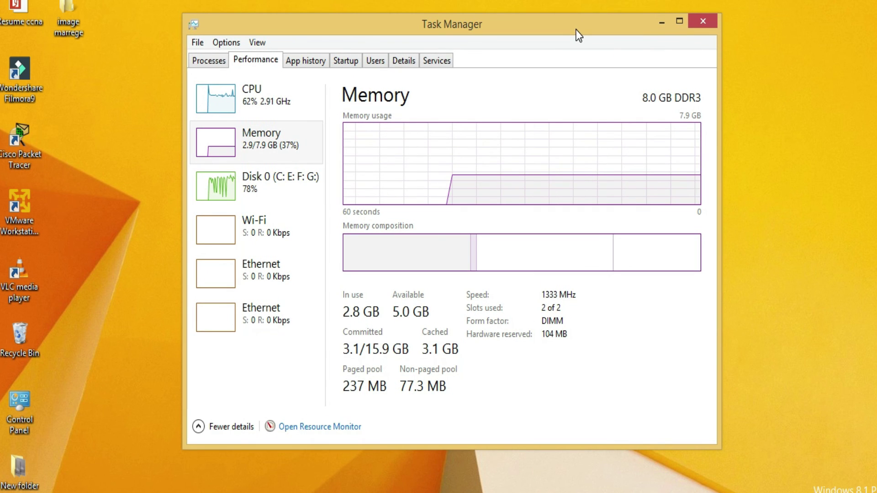